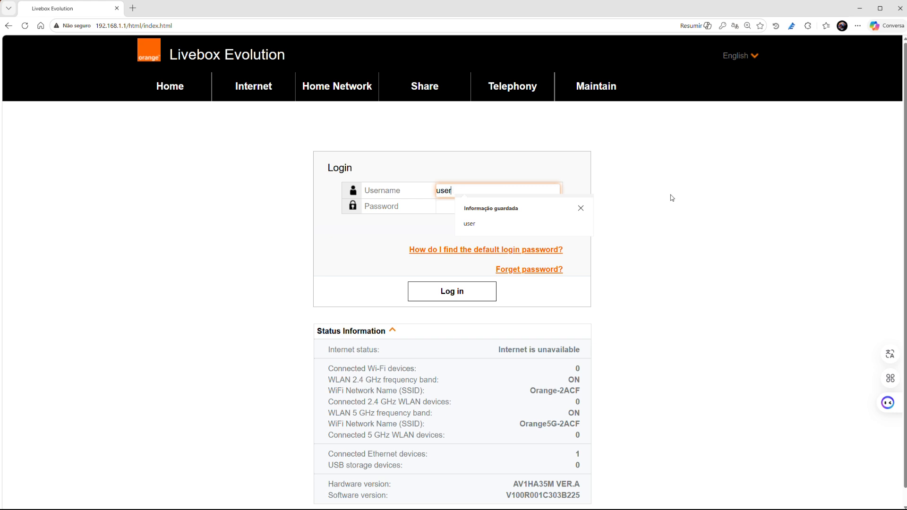
Enter the login password and reveal it in plain text to check it.
{"action": "left_click", "coordinate": [472, 206]}
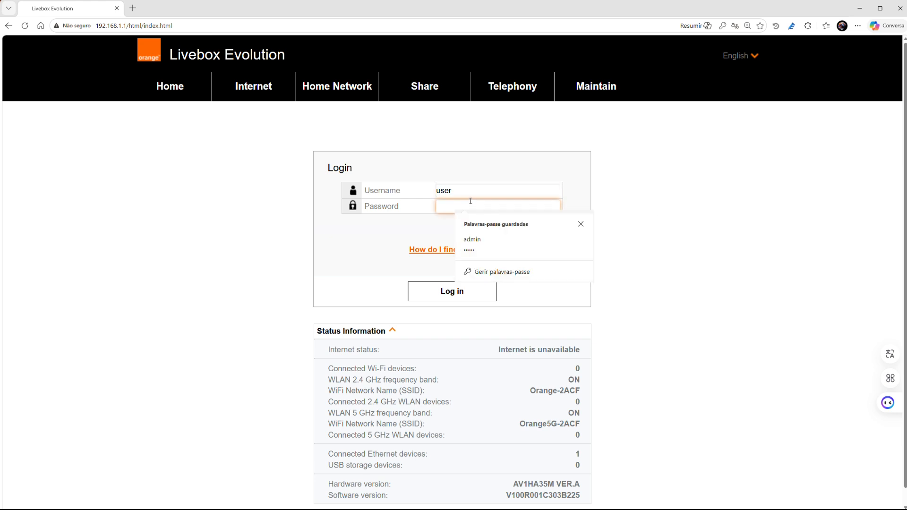
{"action": "type", "text": "a"}
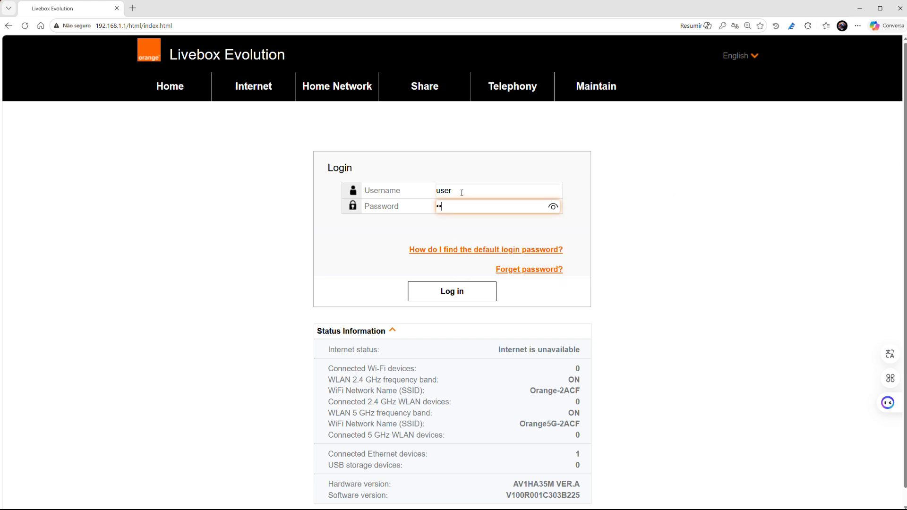
{"action": "left_click", "coordinate": [553, 207]}
Sign in to the router admin, dismiss the browser menu, and go to the Internet section.
{"action": "left_click", "coordinate": [453, 291]}
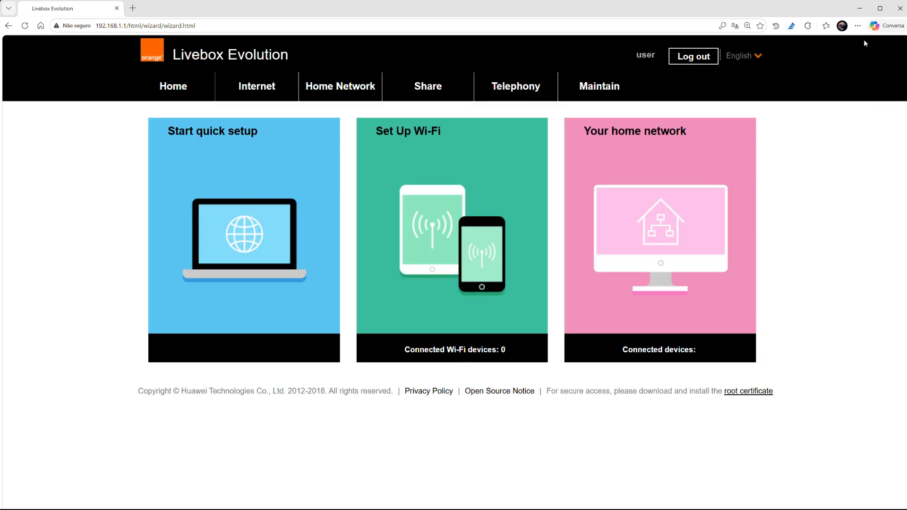
{"action": "left_click", "coordinate": [858, 26]}
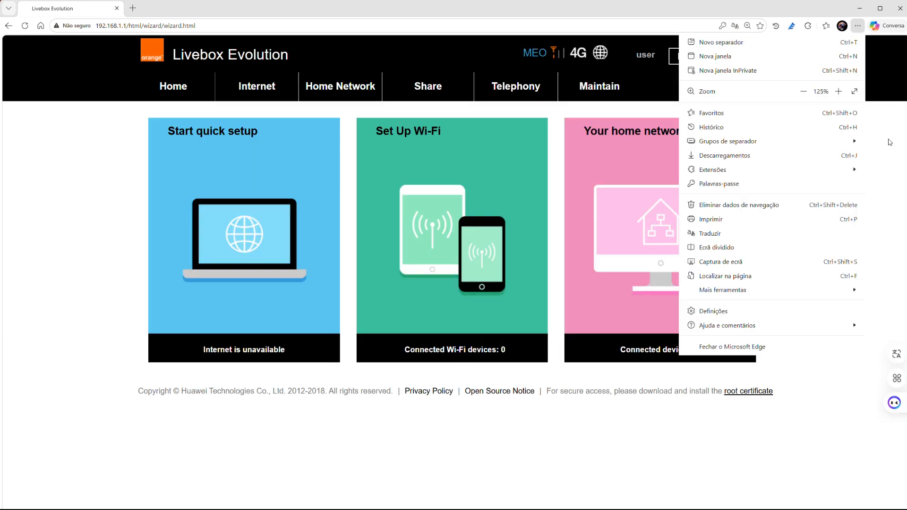
{"action": "left_click", "coordinate": [556, 421]}
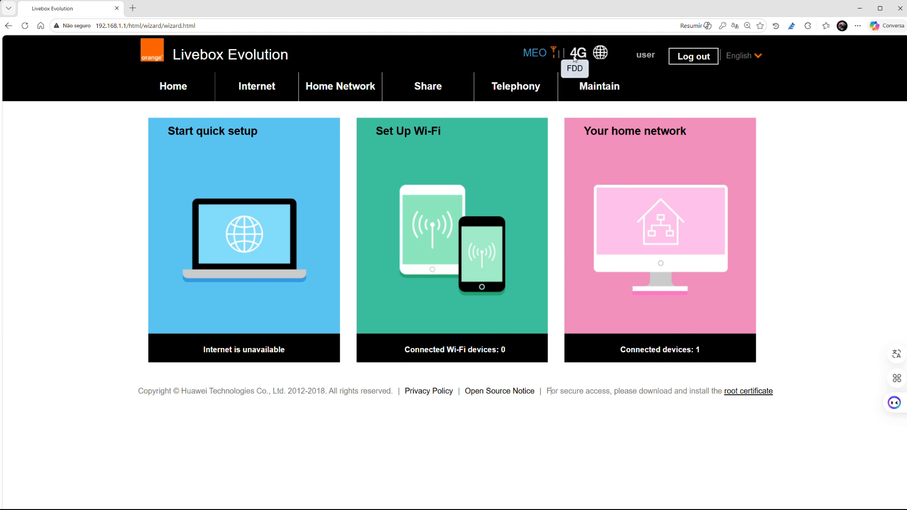
{"action": "left_click", "coordinate": [262, 87]}
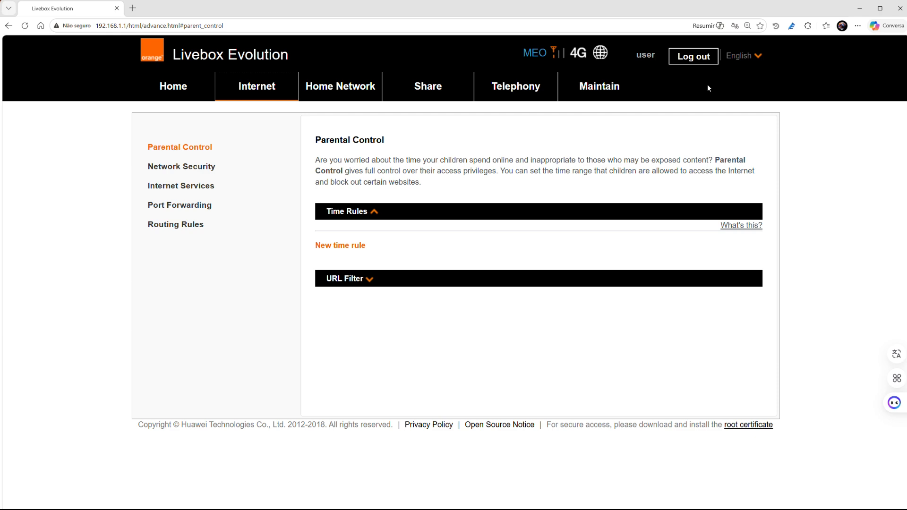
Search Bing for 'speedtest' in a new tab, then return to the Livebox tab.
{"action": "left_click", "coordinate": [132, 8]}
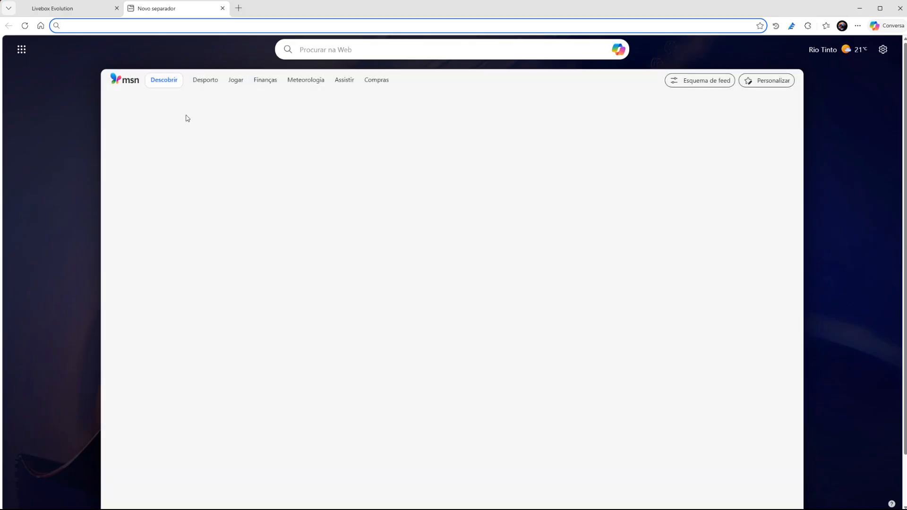
{"action": "left_click", "coordinate": [122, 25]}
{"action": "type", "text": "speedtest"}
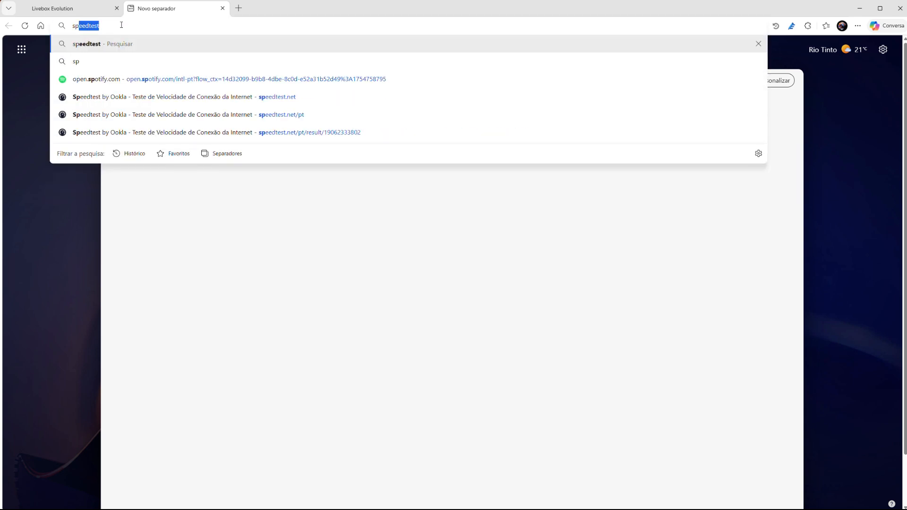
{"action": "left_click", "coordinate": [95, 46]}
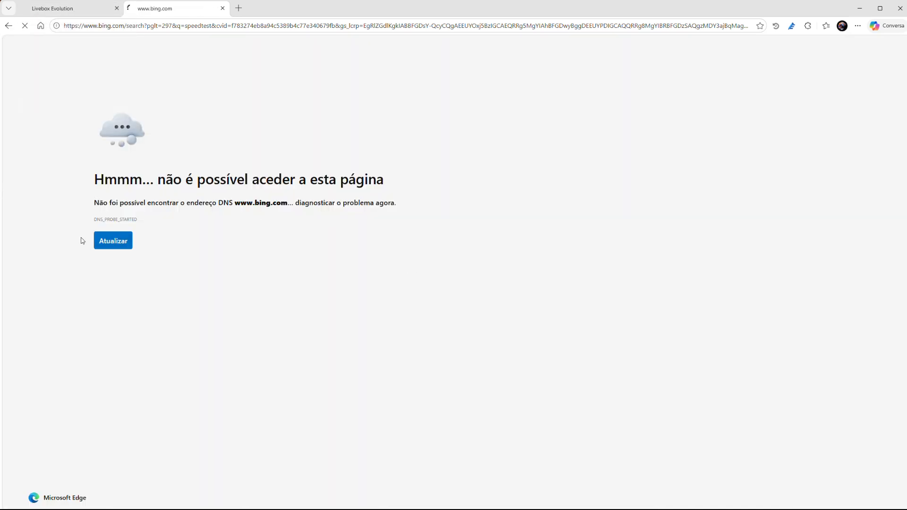
{"action": "left_click", "coordinate": [68, 11]}
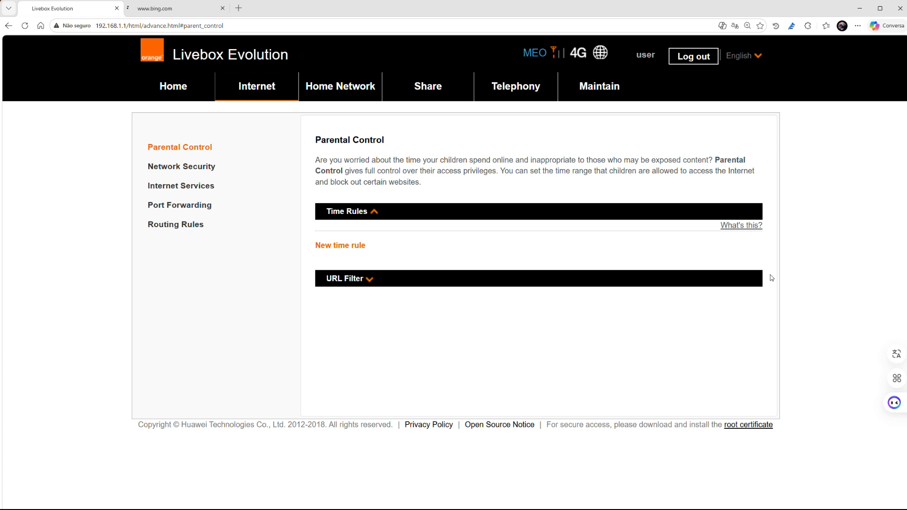
Log out and sign back in with the pasted administrator password, declining to save it.
{"action": "left_click", "coordinate": [694, 56]}
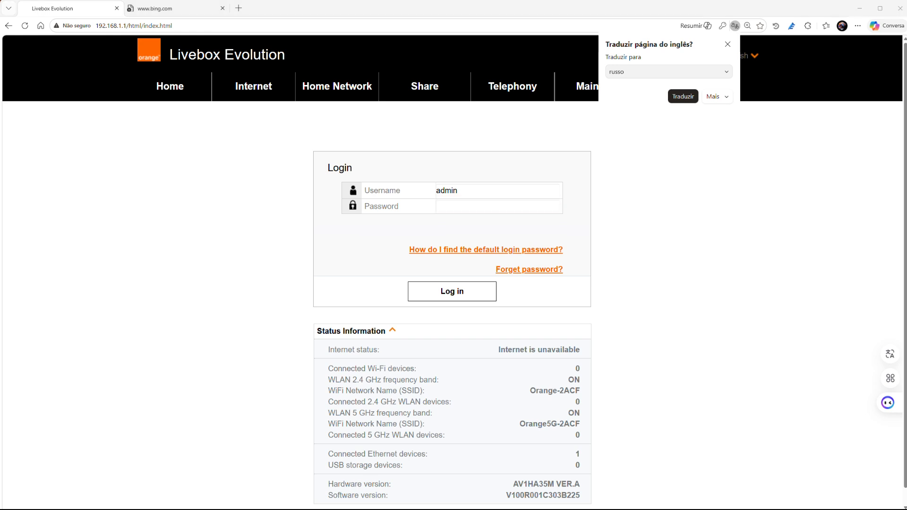
{"action": "left_click", "coordinate": [462, 207]}
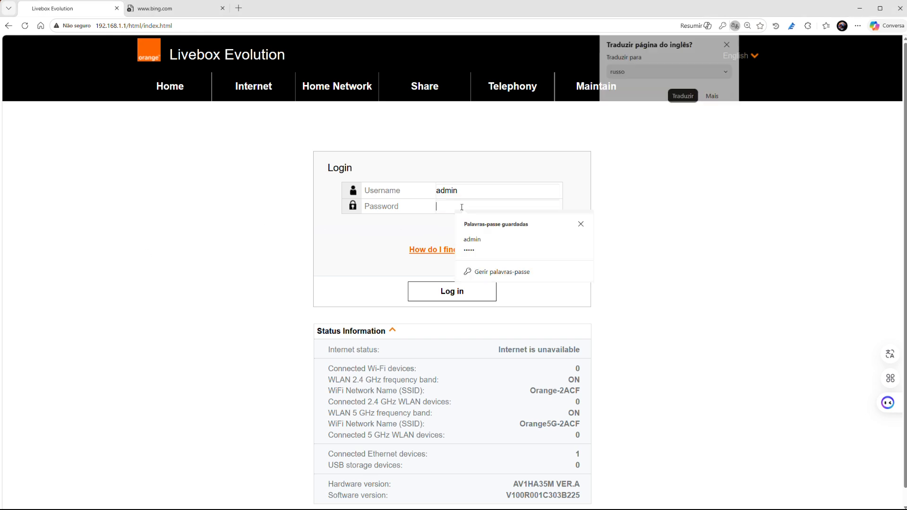
{"action": "right_click", "coordinate": [462, 207]}
{"action": "left_click", "coordinate": [495, 313]}
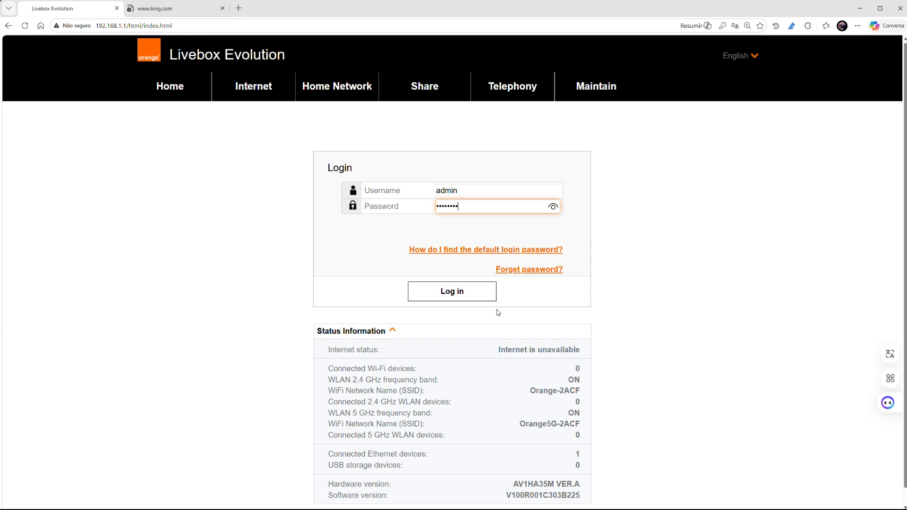
{"action": "left_click", "coordinate": [553, 208]}
{"action": "left_click", "coordinate": [446, 293]}
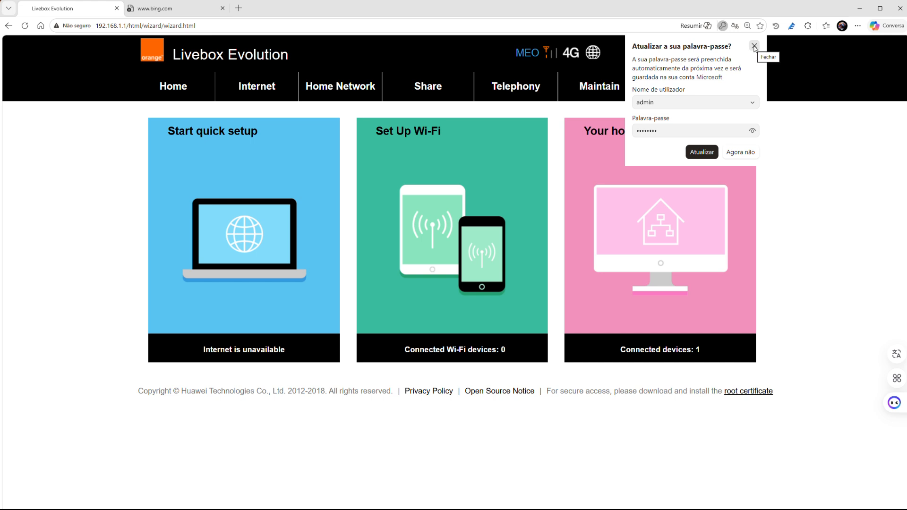
{"action": "left_click", "coordinate": [754, 46]}
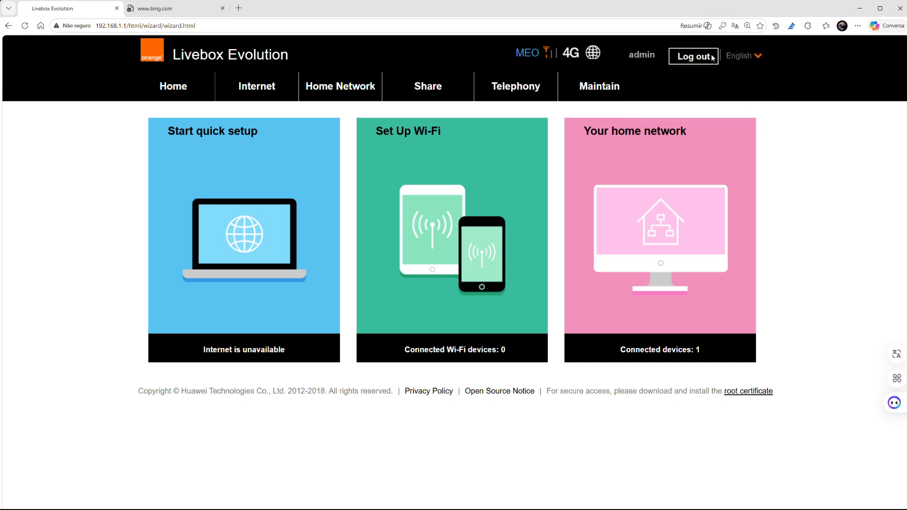
Edit the INTERNET_R_UMTS1 connection, replacing APN 'hibrido' with 'internet'.
{"action": "left_click", "coordinate": [261, 93]}
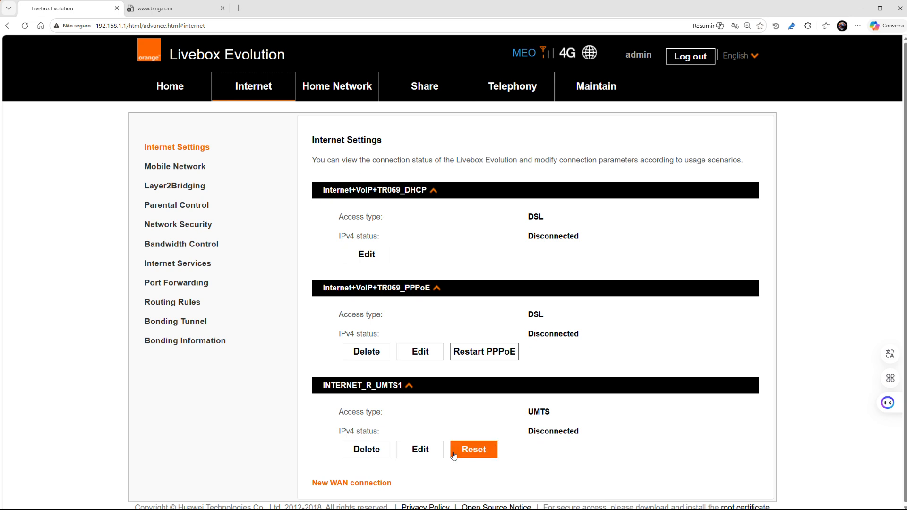
{"action": "left_click", "coordinate": [422, 456]}
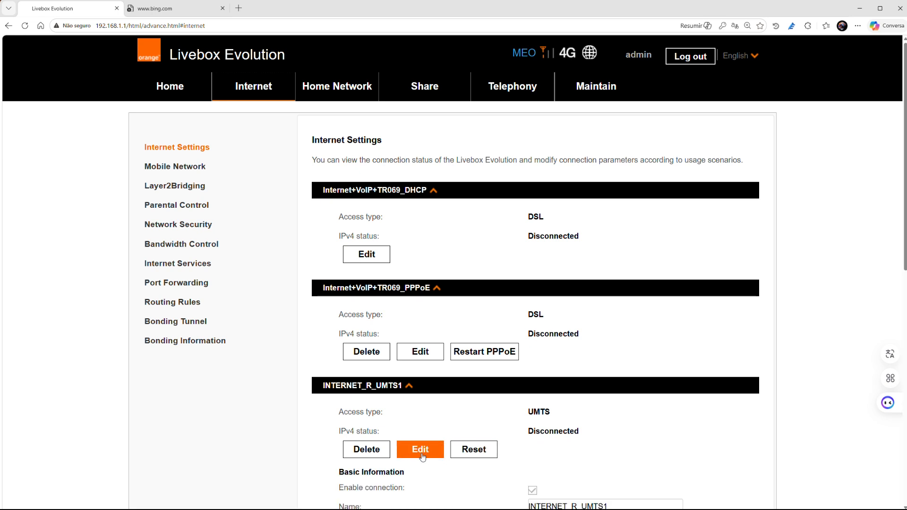
{"action": "scroll", "coordinate": [701, 489], "scroll_direction": "down", "scroll_amount": 7}
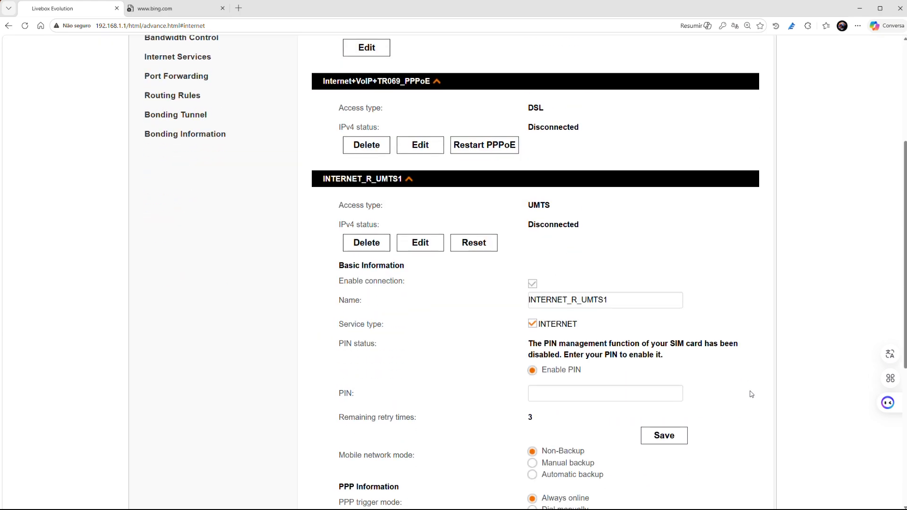
{"action": "scroll", "coordinate": [764, 384], "scroll_direction": "down", "scroll_amount": 3}
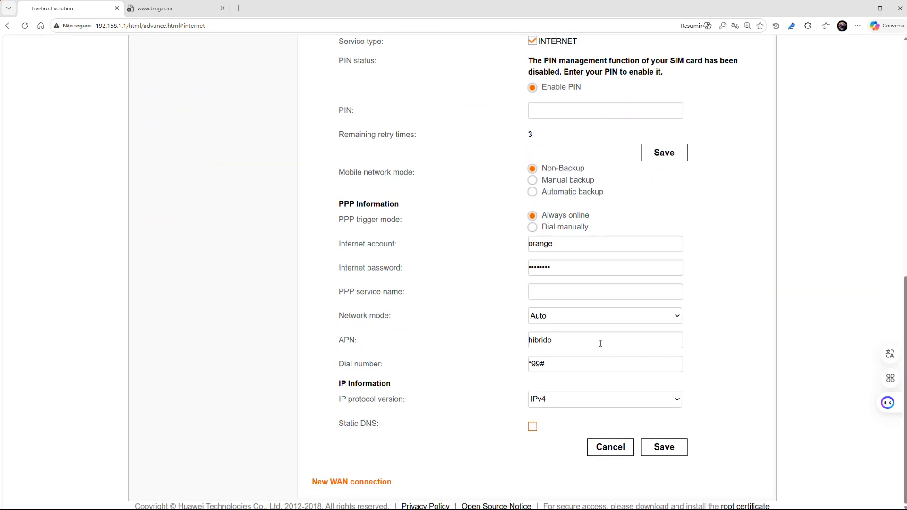
{"action": "left_click_drag", "start_coordinate": [565, 341], "coordinate": [521, 347]}
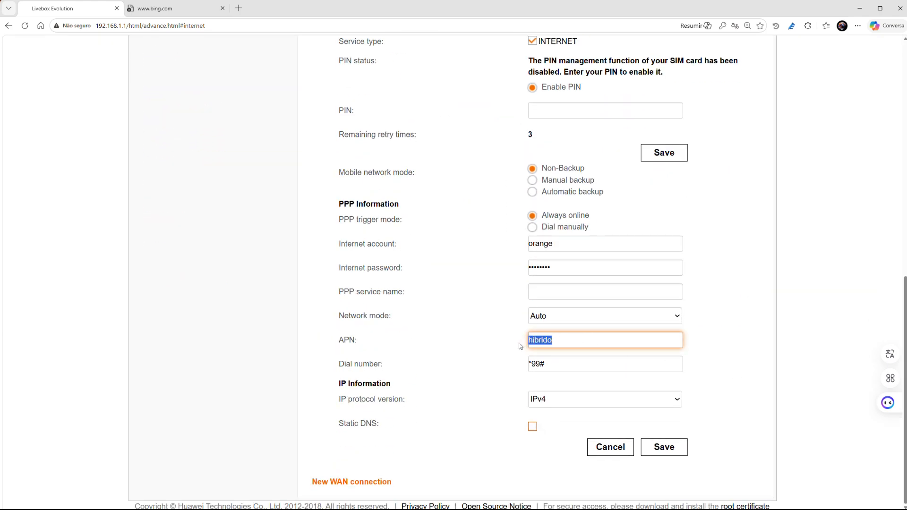
{"action": "key", "text": "BackSpace"}
{"action": "type", "text": "internet"}
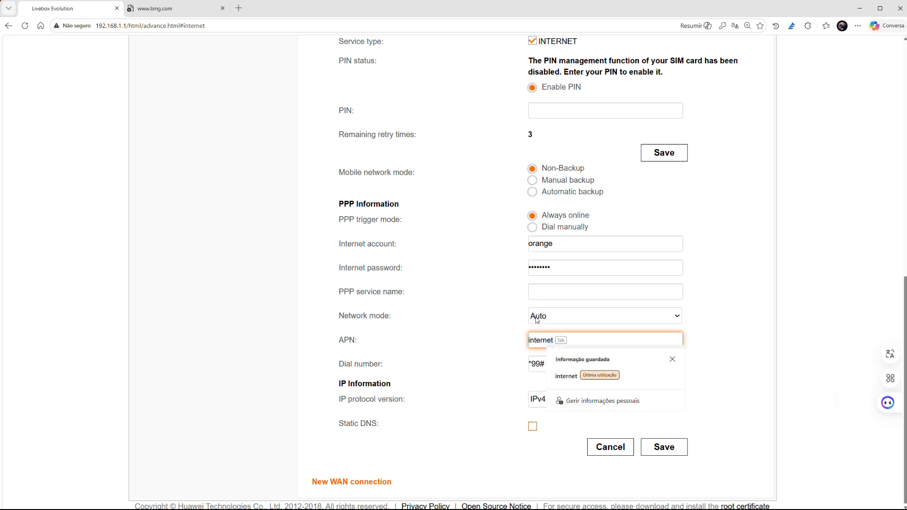
{"action": "key", "text": "Tab"}
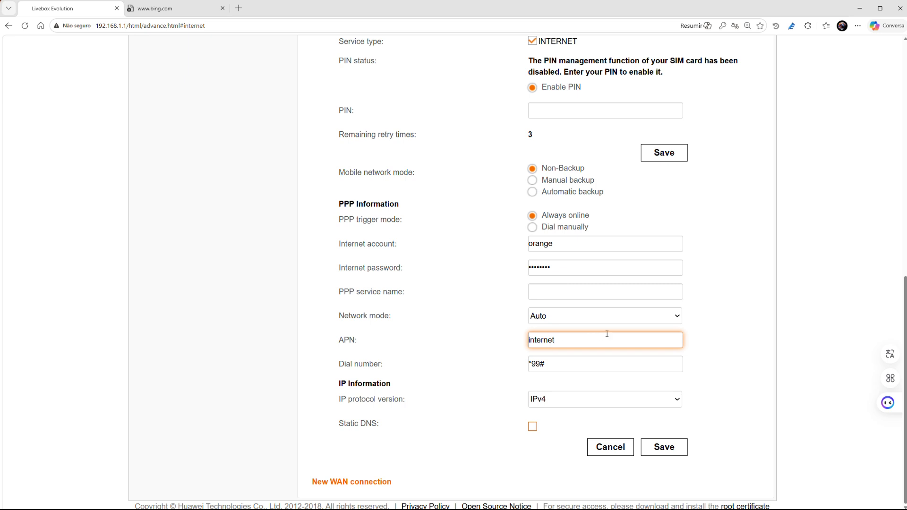
Set network mode to 4G only and IP protocol to IPv4 + IPv6, then save.
{"action": "left_click", "coordinate": [678, 318]}
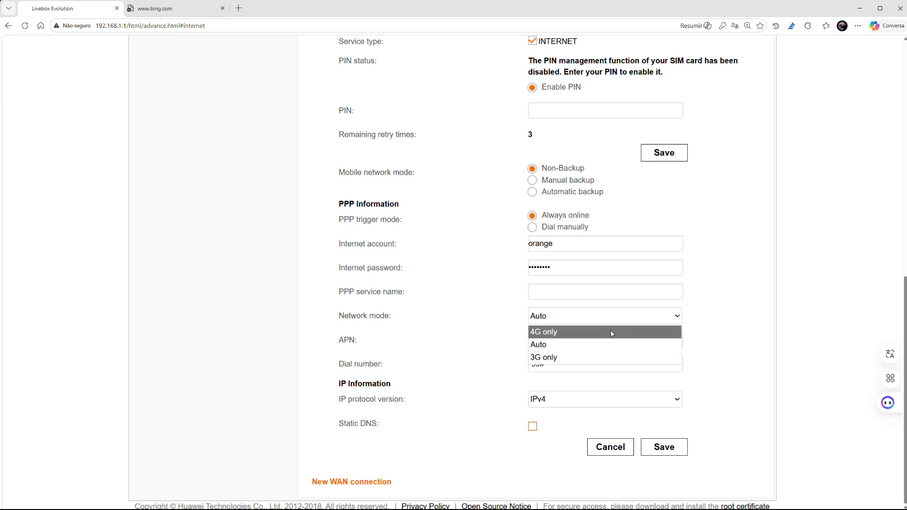
{"action": "left_click", "coordinate": [572, 332]}
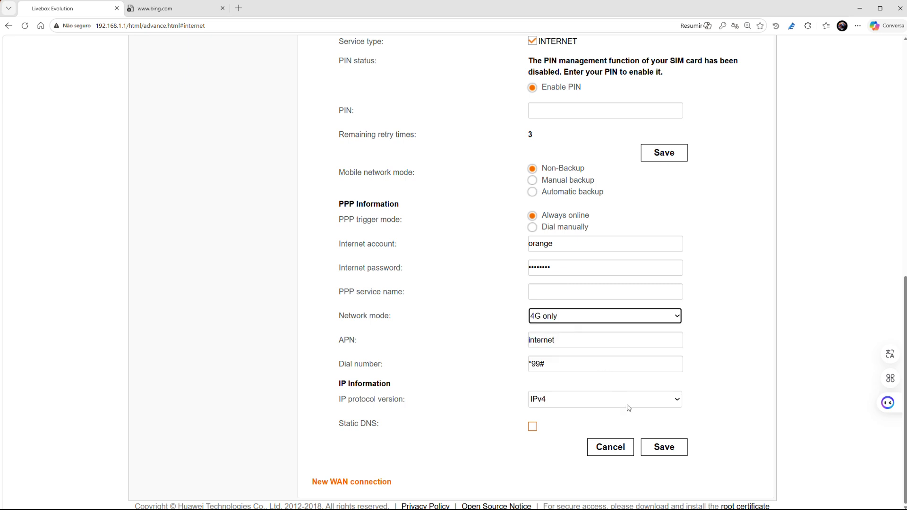
{"action": "left_click", "coordinate": [676, 402]}
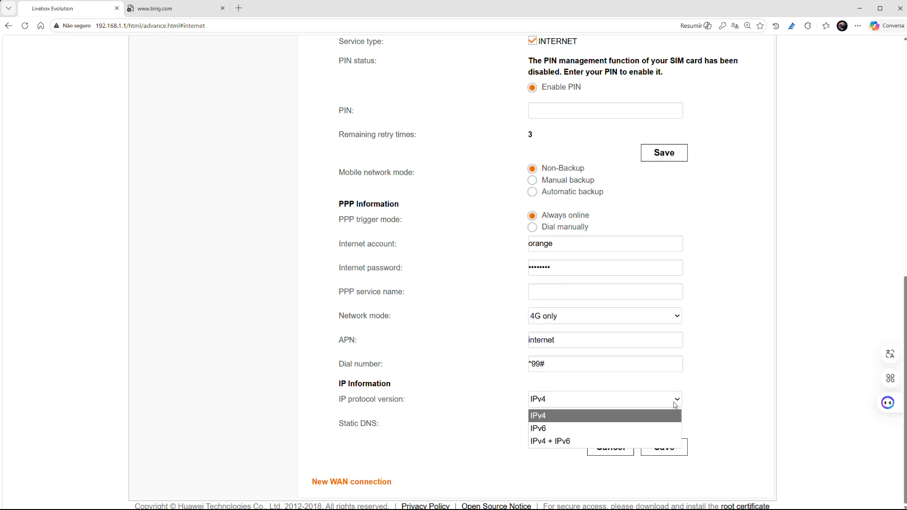
{"action": "left_click", "coordinate": [558, 441]}
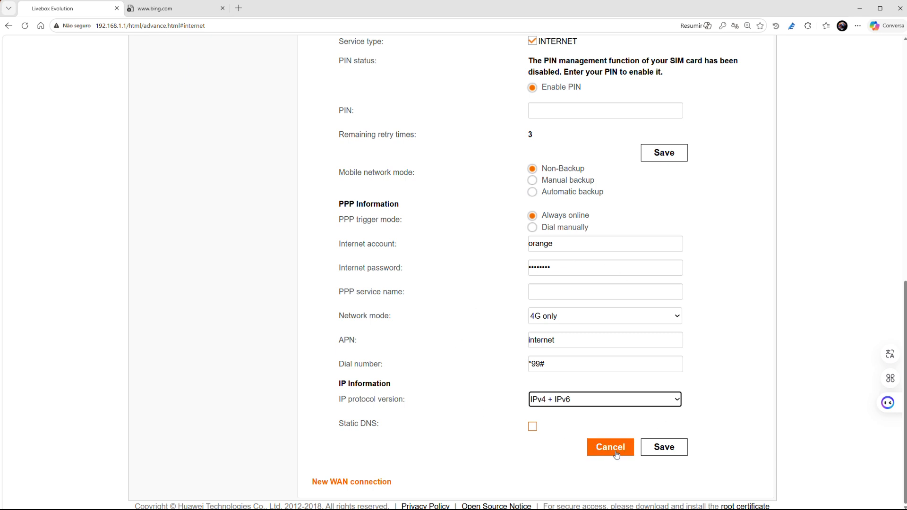
{"action": "left_click", "coordinate": [665, 450]}
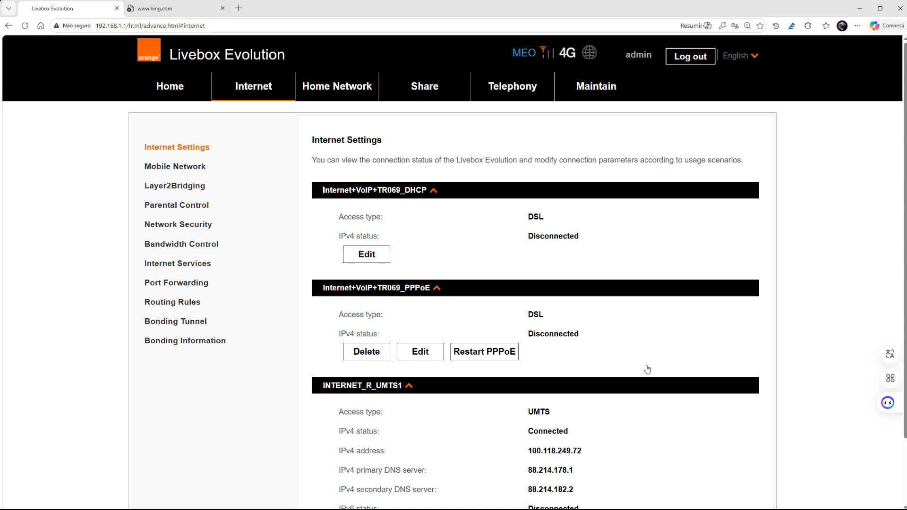
Scroll down to confirm INTERNET_R_UMTS1 is Connected with IPv4 address 100.118.249.72, then back up.
{"action": "scroll", "coordinate": [766, 418], "scroll_direction": "down", "scroll_amount": 2}
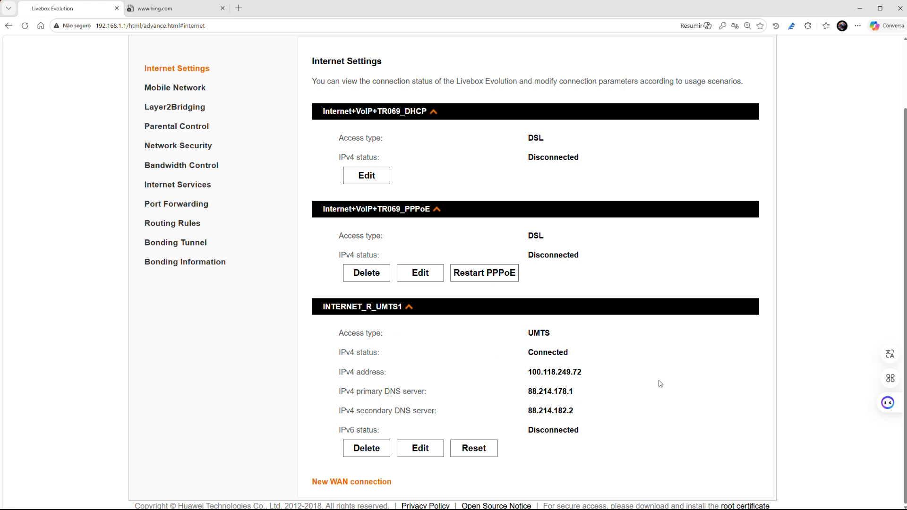
{"action": "scroll", "coordinate": [661, 382], "scroll_direction": "up", "scroll_amount": 2}
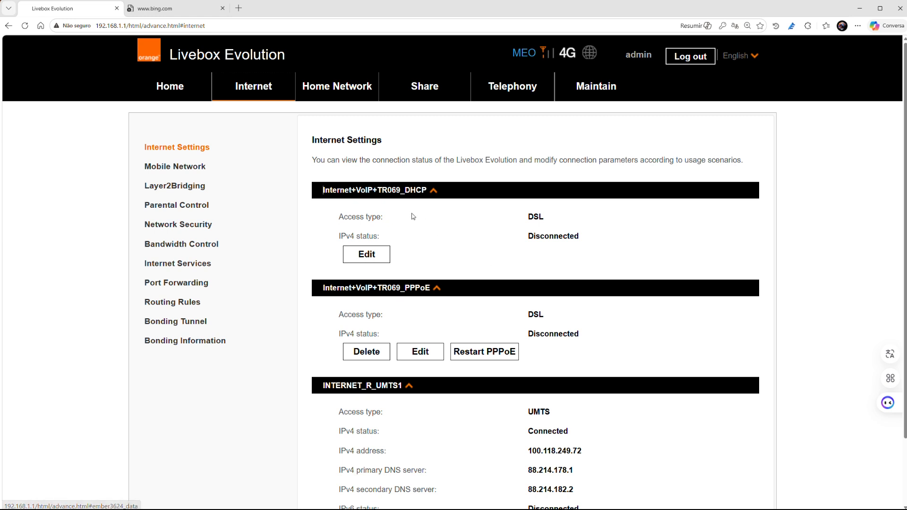
In the Bing tab, search 'speedtest ookla' and open the Speedtest by Ookla site.
{"action": "left_click", "coordinate": [165, 13]}
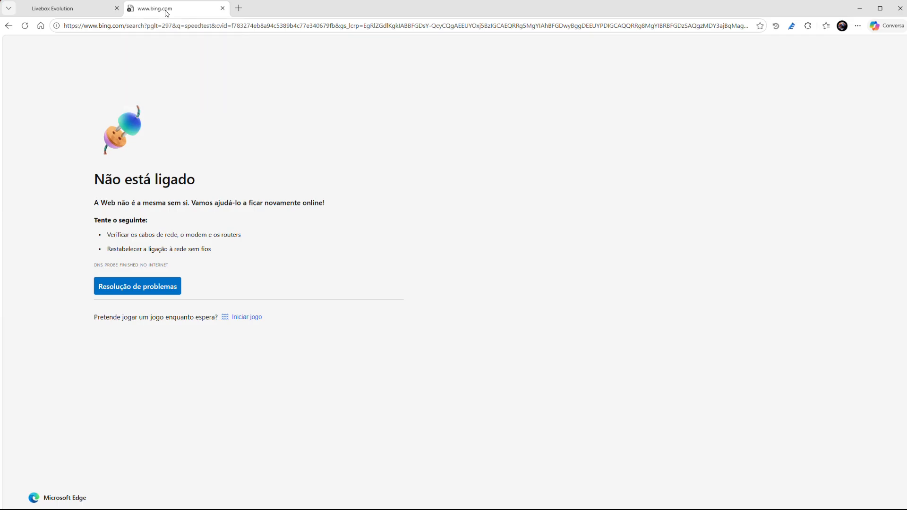
{"action": "left_click", "coordinate": [144, 26]}
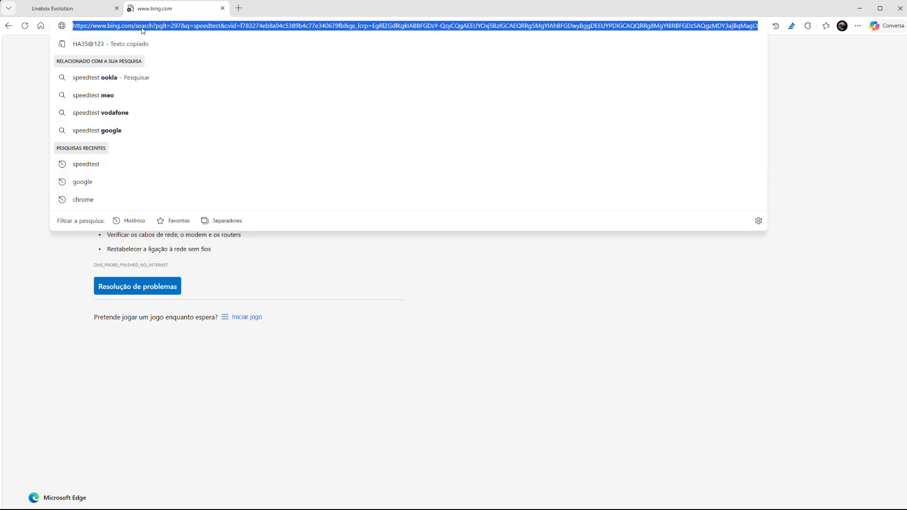
{"action": "left_click", "coordinate": [107, 77]}
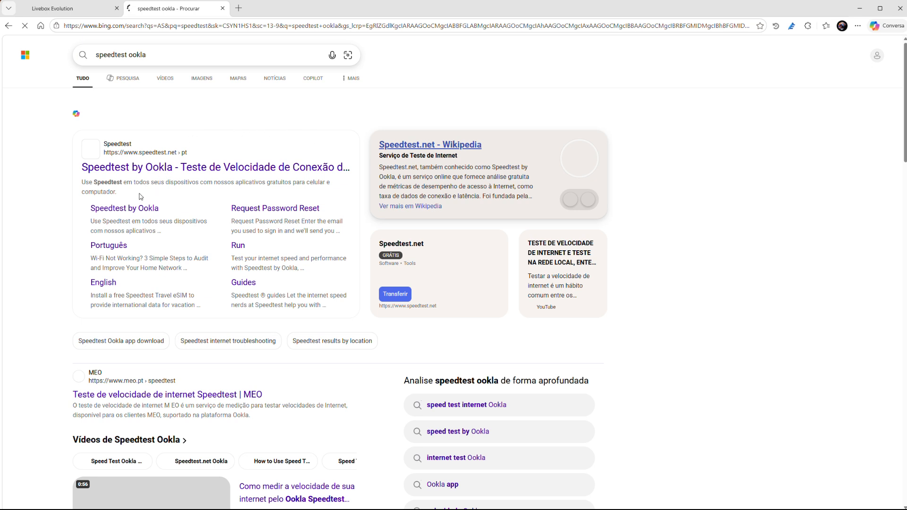
{"action": "left_click", "coordinate": [164, 171]}
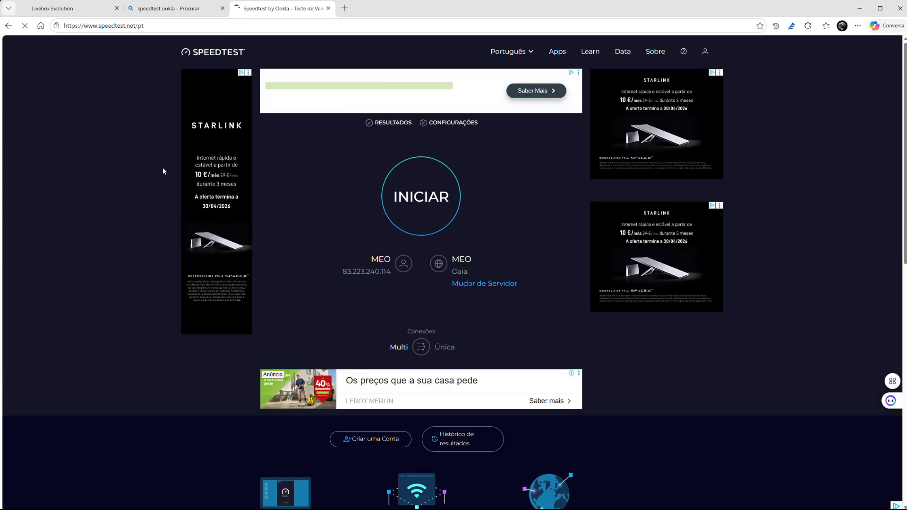
Run a speed test on MEO: 23.93 Mbps download, 8.96 Mbps upload, 18 ms ping.
{"action": "left_click", "coordinate": [426, 201]}
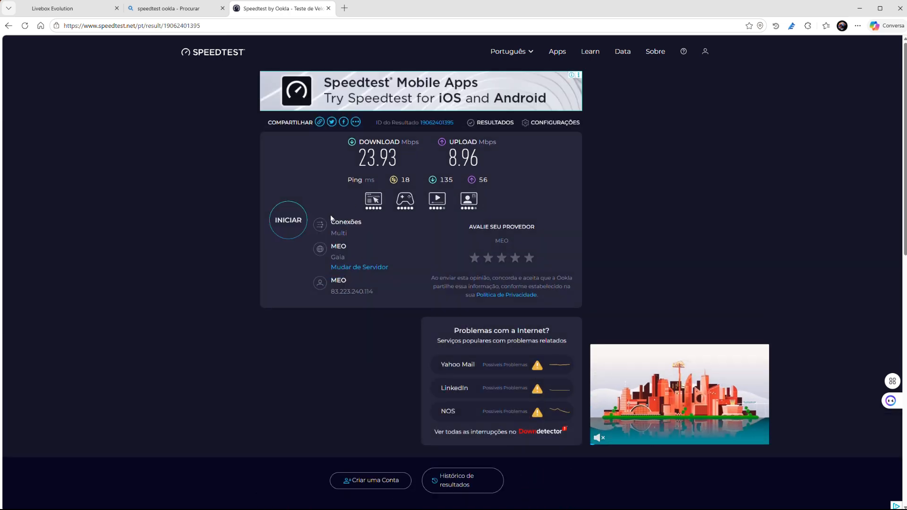
Run two more speed tests, reaching 25.49 Mbps download, 12.67 Mbps upload, 19 ms ping.
{"action": "left_click", "coordinate": [291, 223]}
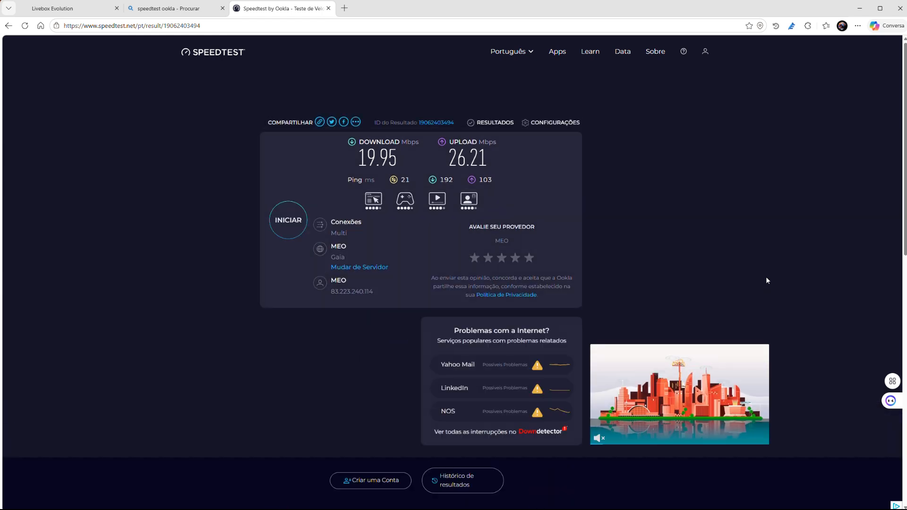
{"action": "left_click", "coordinate": [289, 228]}
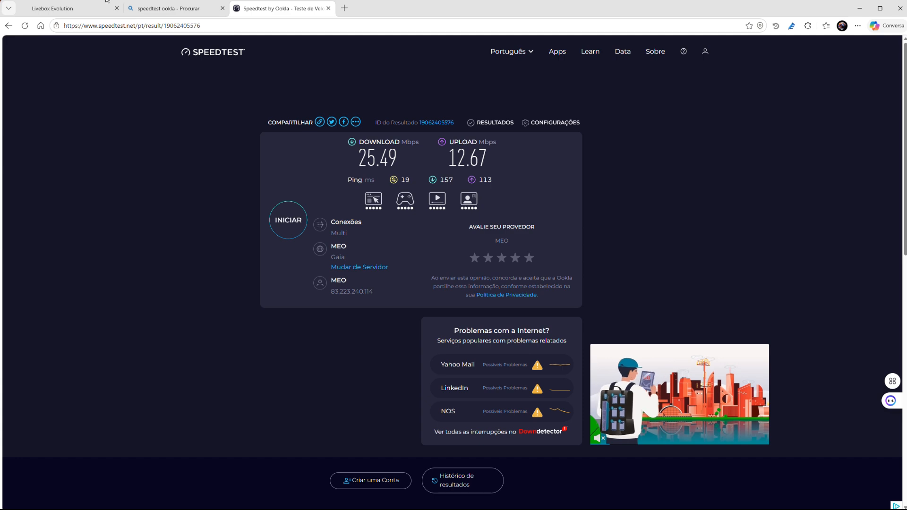
Back in the Livebox tab, open the INTERNET_R_UMTS1 edit form to review its settings.
{"action": "left_click", "coordinate": [90, 9]}
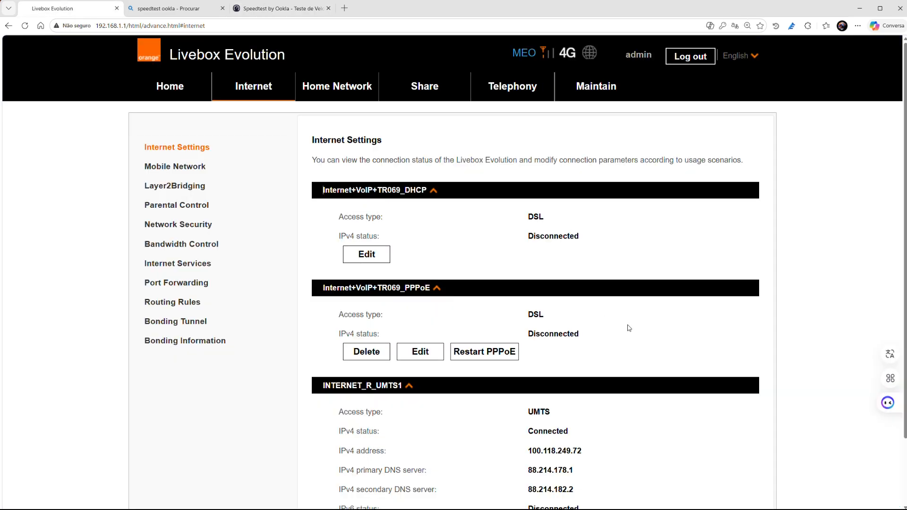
{"action": "scroll", "coordinate": [629, 329], "scroll_direction": "down", "scroll_amount": 3}
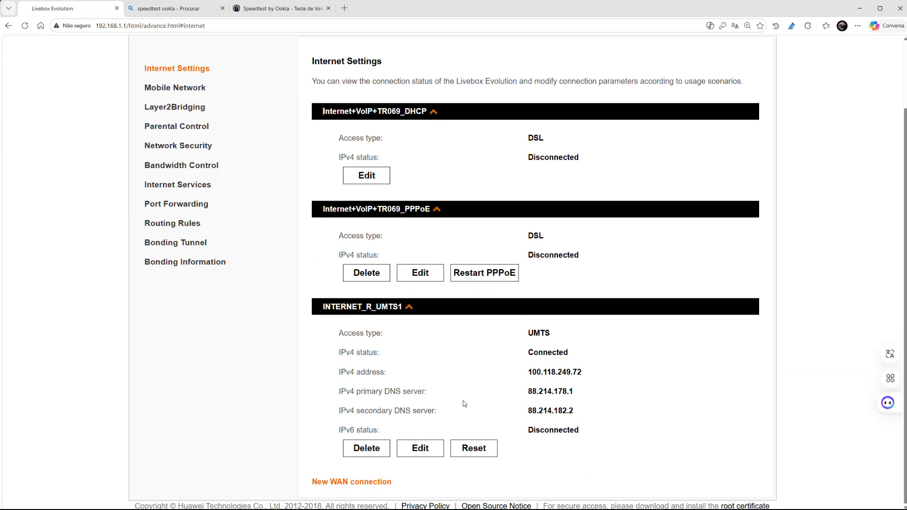
{"action": "left_click", "coordinate": [427, 454]}
{"action": "scroll", "coordinate": [713, 432], "scroll_direction": "down", "scroll_amount": 9}
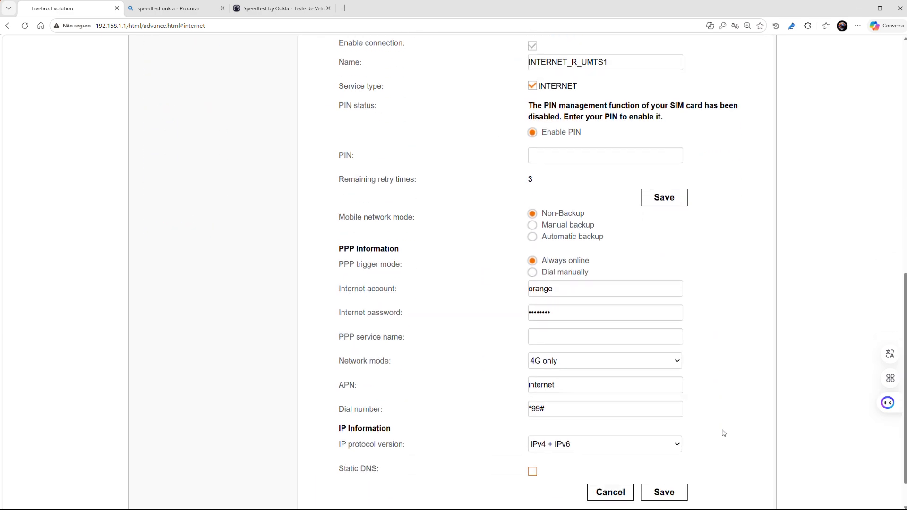
{"action": "scroll", "coordinate": [724, 433], "scroll_direction": "down", "scroll_amount": 1}
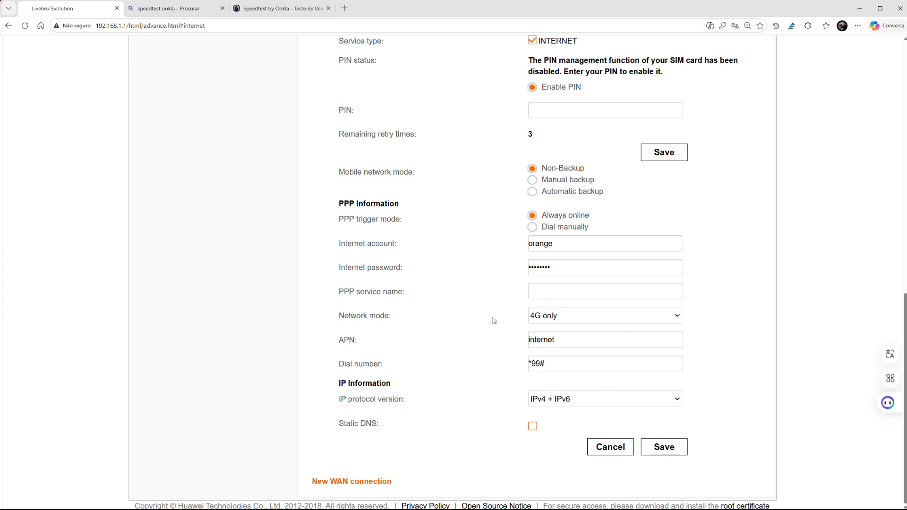
Zoom the page to 150%, then down to 110%, while reviewing the form.
{"action": "left_click", "coordinate": [858, 26]}
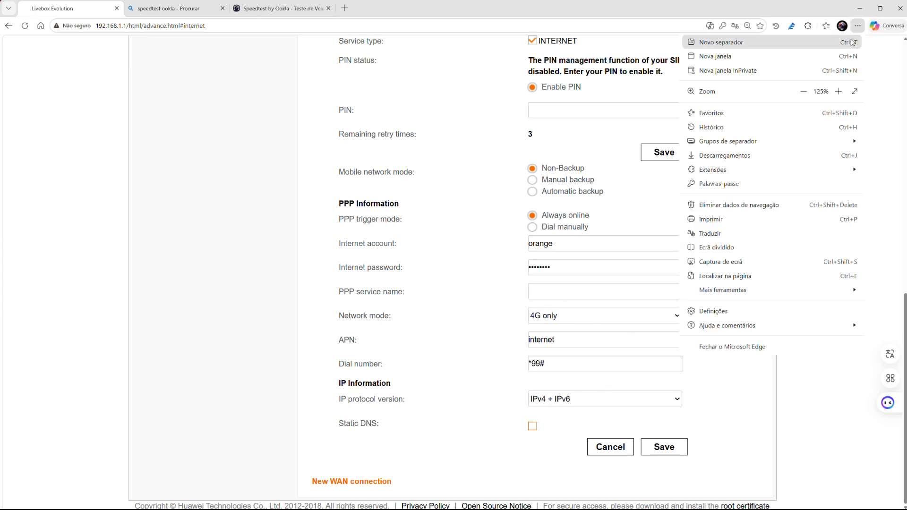
{"action": "left_click", "coordinate": [838, 94]}
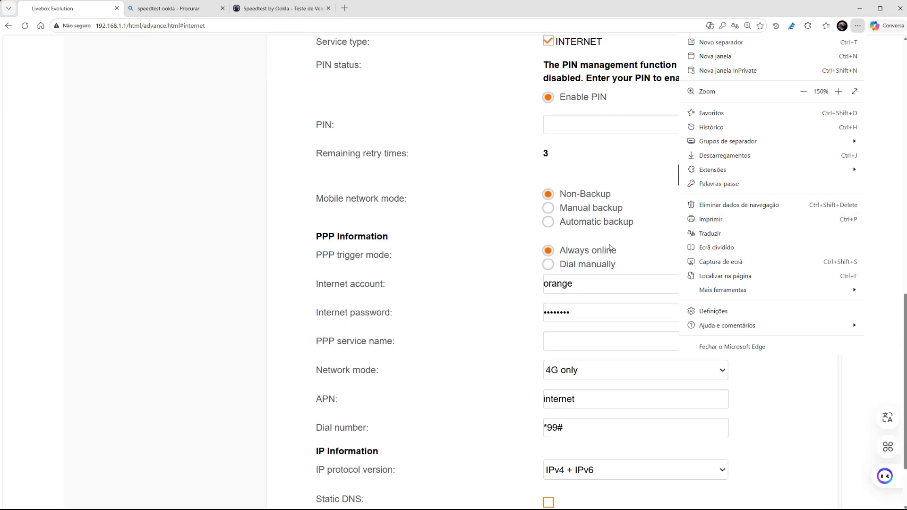
{"action": "left_click", "coordinate": [634, 247]}
{"action": "scroll", "coordinate": [522, 275], "scroll_direction": "down", "scroll_amount": 2}
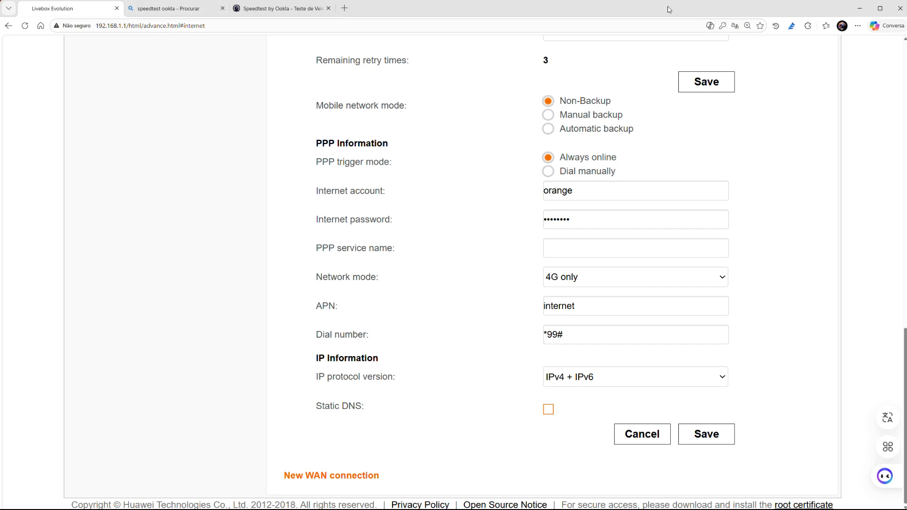
{"action": "left_click", "coordinate": [858, 26]}
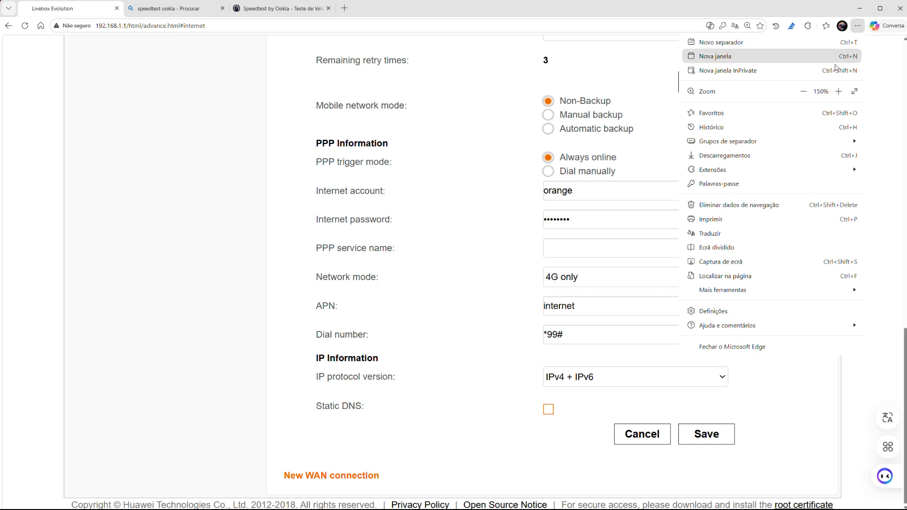
{"action": "left_click", "coordinate": [804, 92]}
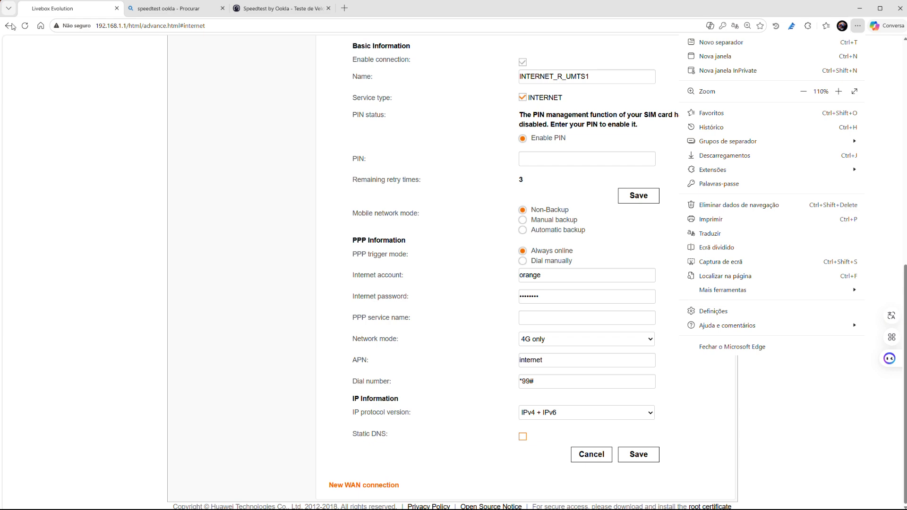
{"action": "left_click", "coordinate": [54, 14]}
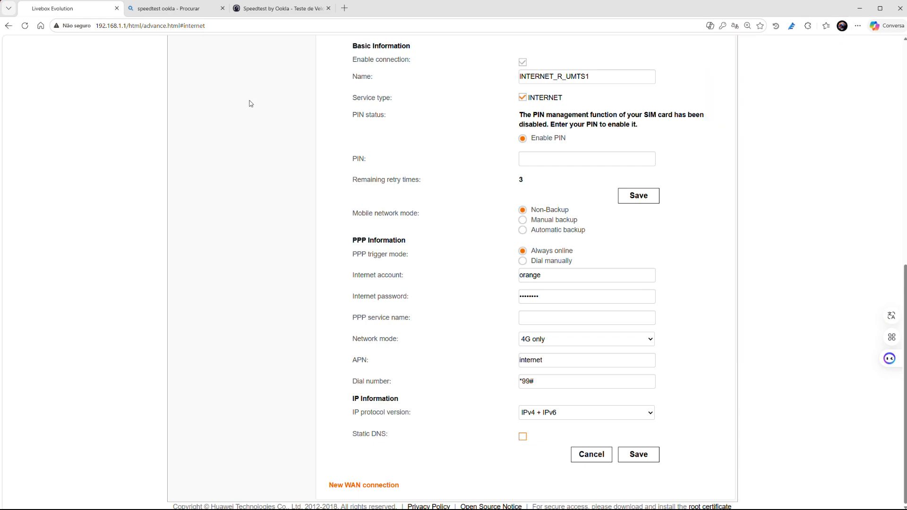
{"action": "scroll", "coordinate": [264, 130], "scroll_direction": "up", "scroll_amount": 2}
{"action": "scroll", "coordinate": [264, 131], "scroll_direction": "up", "scroll_amount": 6}
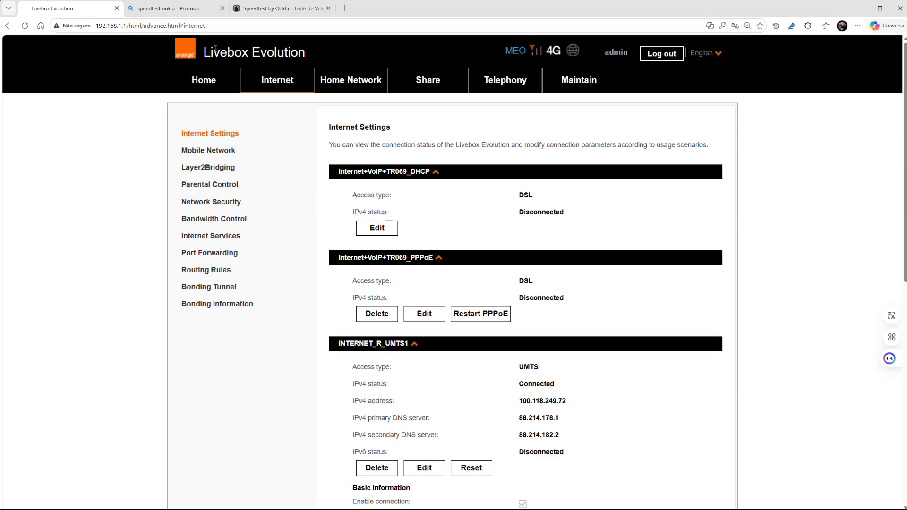
Go back to the home overview, then reopen Internet Settings to refresh the connection list.
{"action": "left_click", "coordinate": [203, 79]}
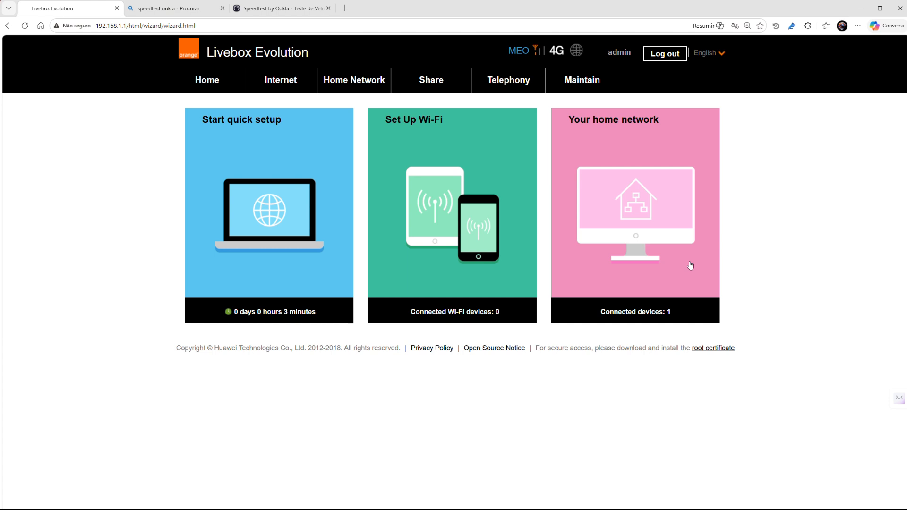
{"action": "left_click", "coordinate": [283, 83]}
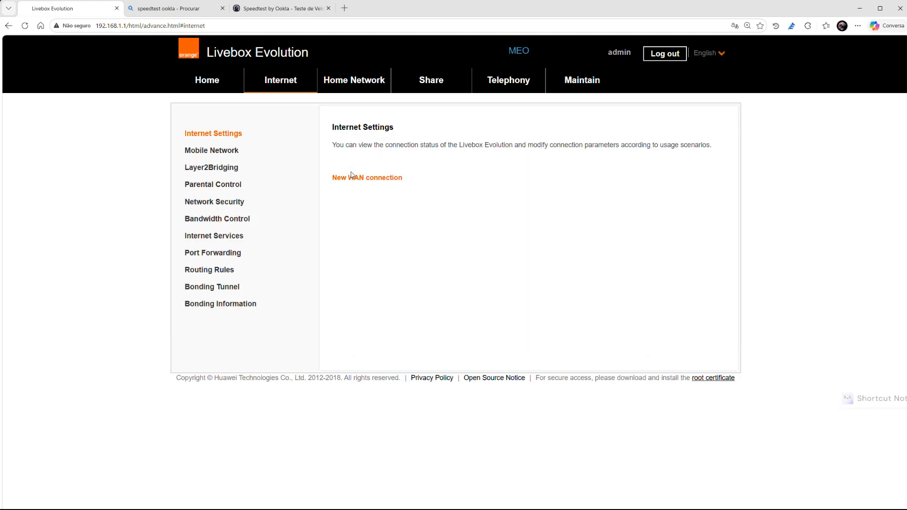